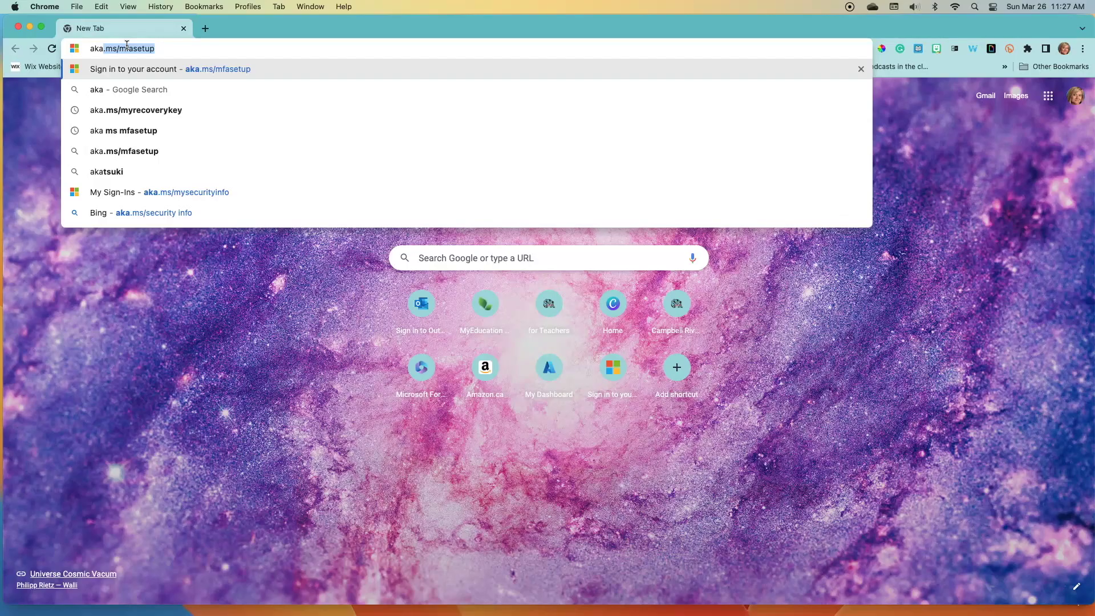
Enter aka.ms/mysecurityinfo in Chrome's address bar.
{"action": "type", "text": ".ms/"}
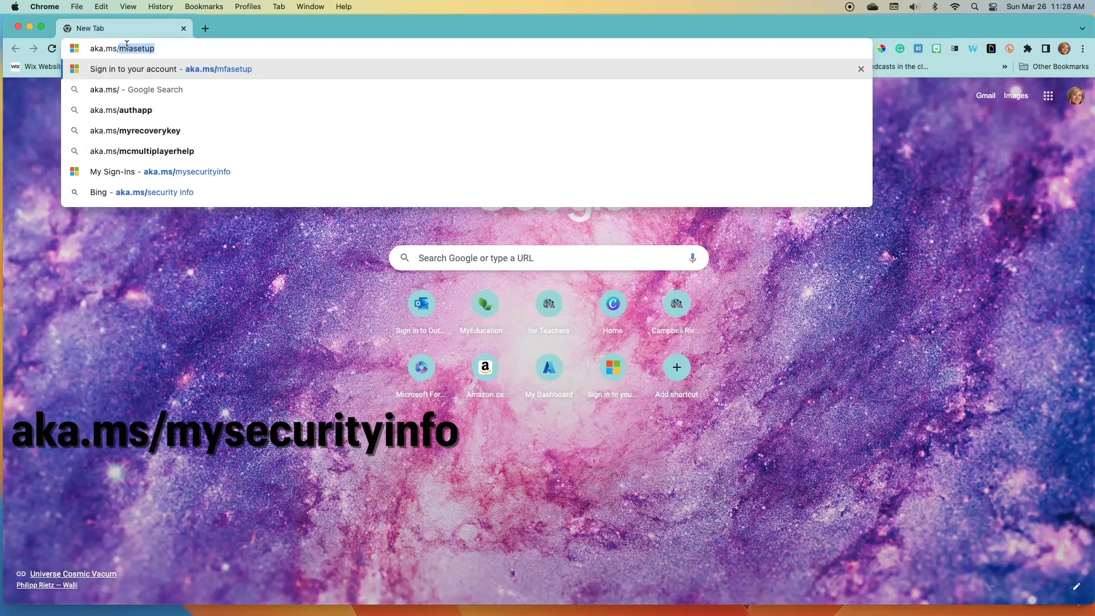
{"action": "type", "text": "my"}
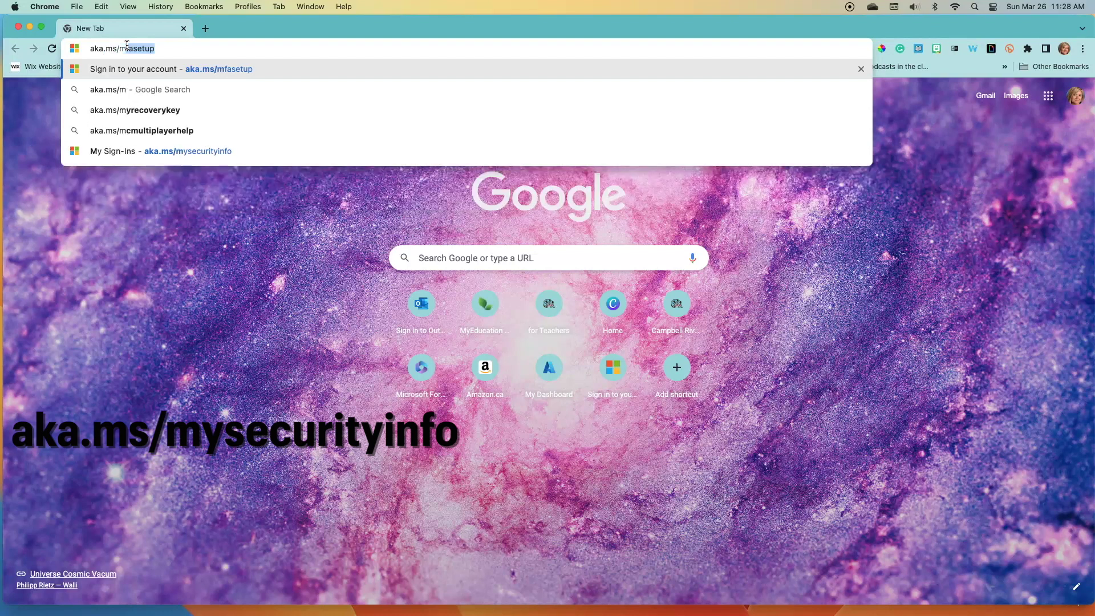
{"action": "type", "text": "sec"}
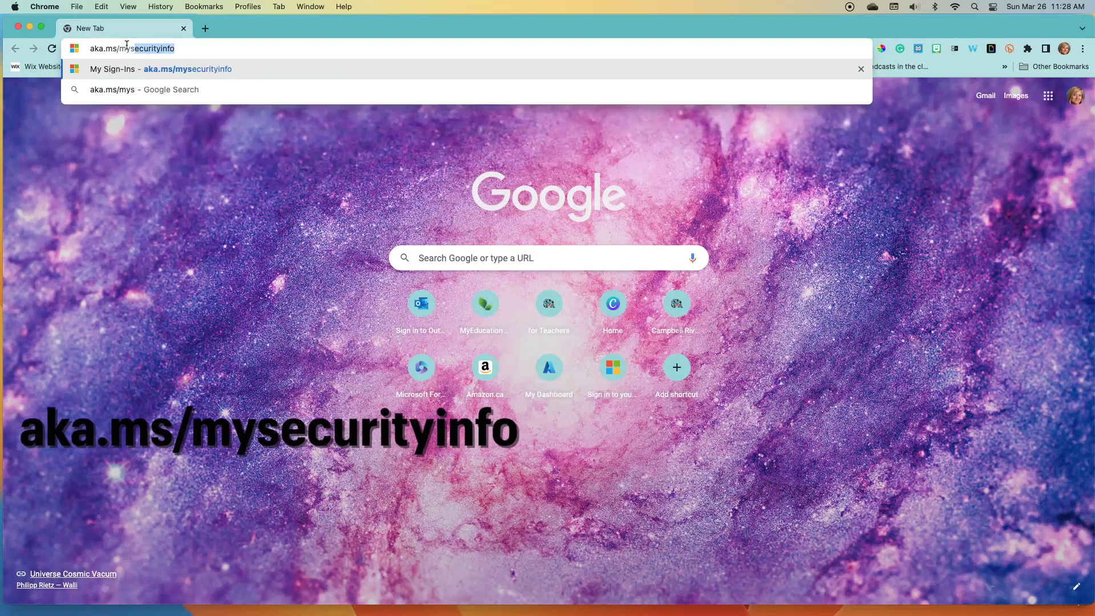
{"action": "type", "text": "uri"}
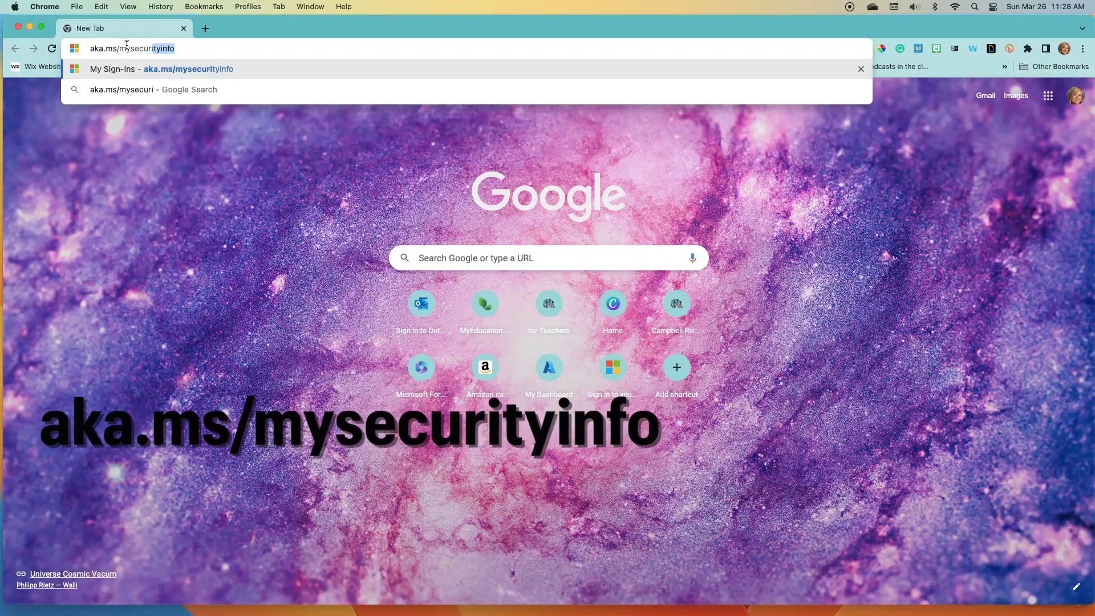
{"action": "type", "text": "tyinfo"}
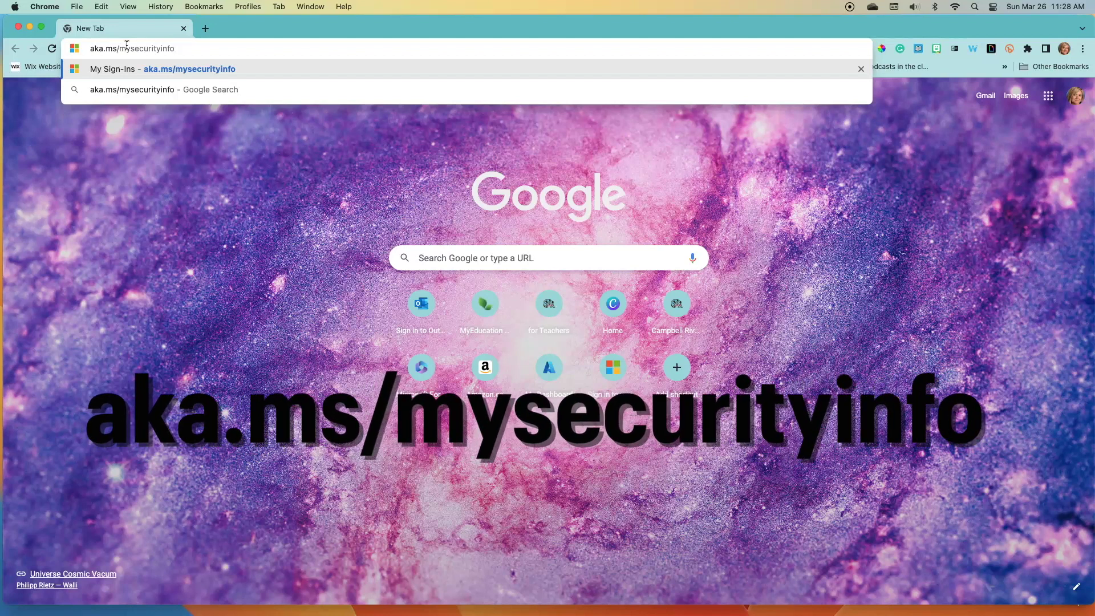
Sign in with the school account's email address and password, choosing to stay signed in.
{"action": "left_click", "coordinate": [464, 270]}
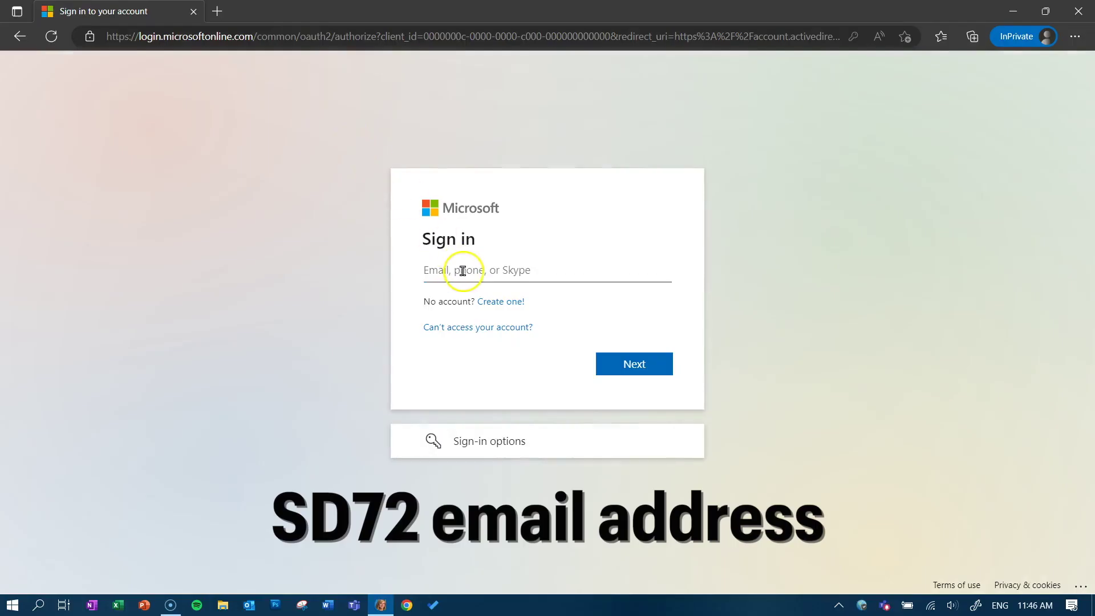
{"action": "left_click", "coordinate": [518, 320]}
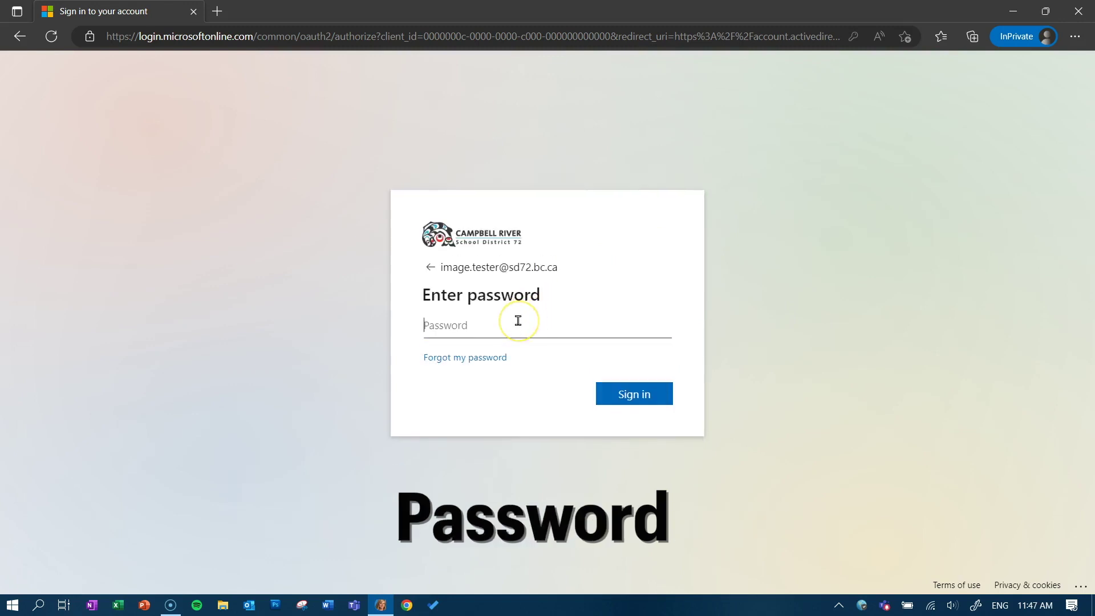
{"action": "type", "text": "••••••••"}
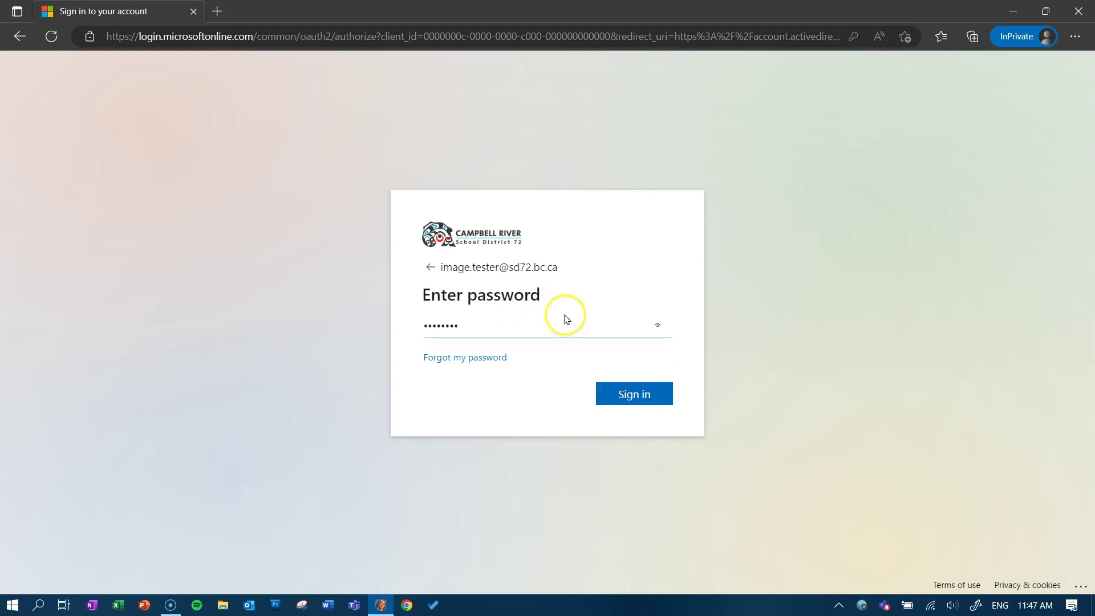
{"action": "left_click", "coordinate": [627, 392]}
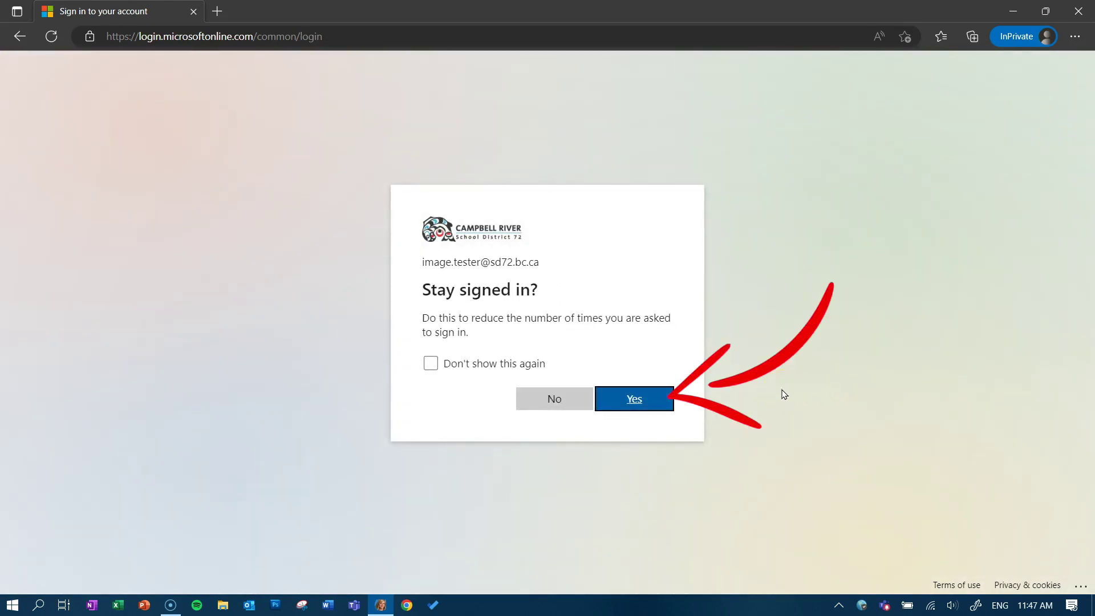
{"action": "left_click", "coordinate": [641, 398]}
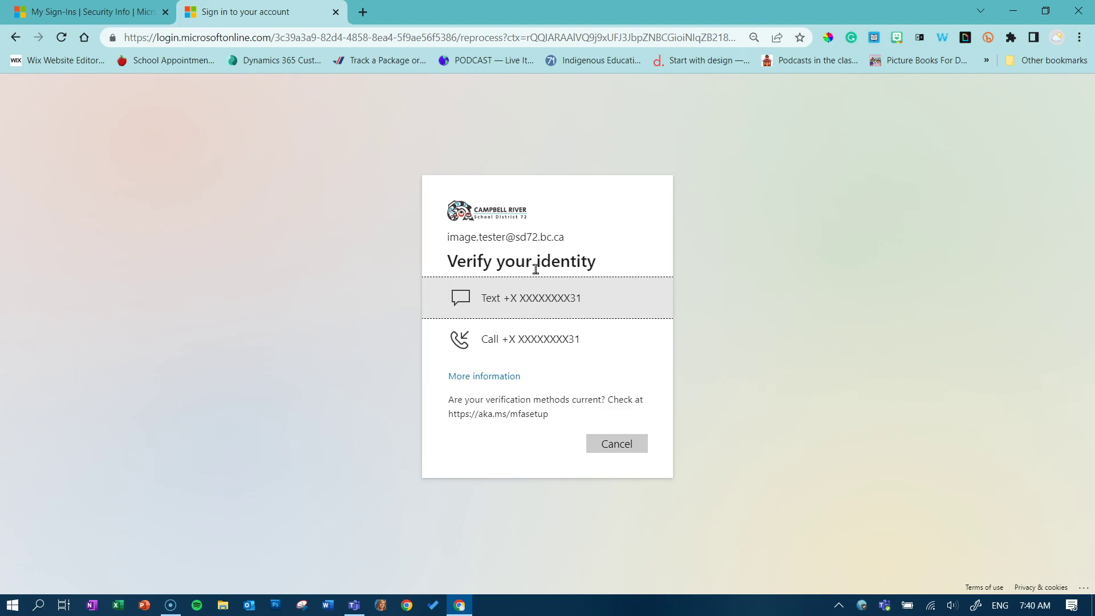
Verify the sign-in with a code sent by text message, then stay signed in.
{"action": "left_click", "coordinate": [531, 299]}
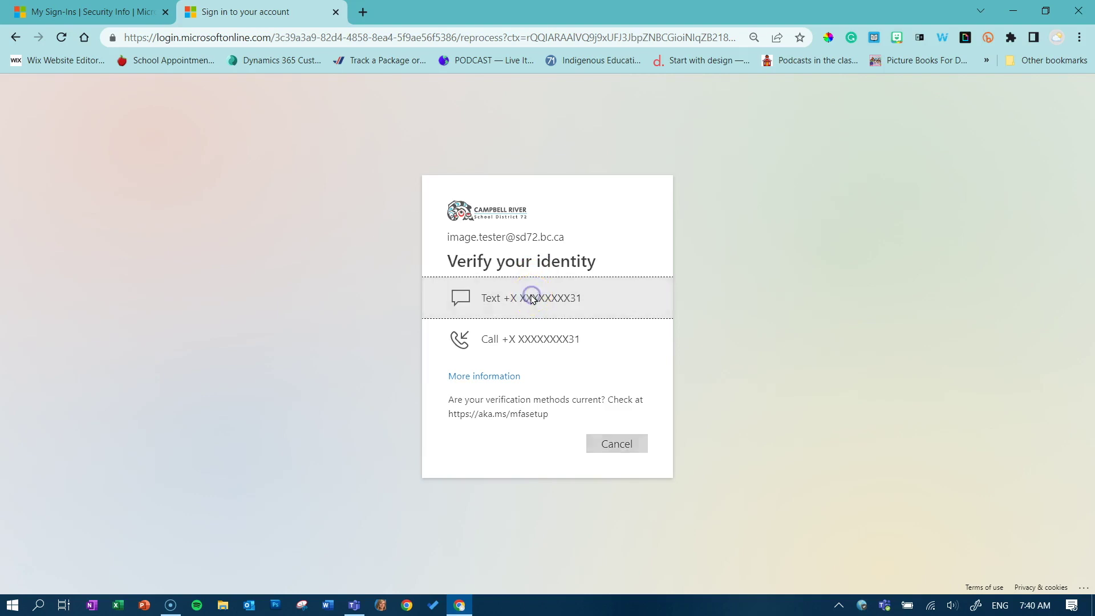
{"action": "left_click", "coordinate": [524, 342]}
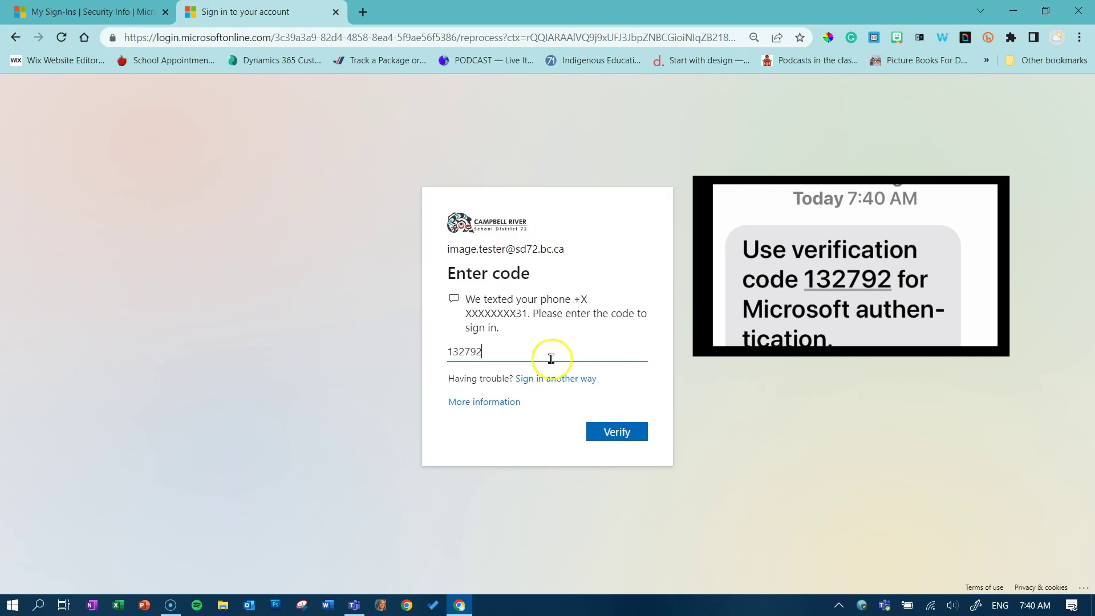
{"action": "left_click", "coordinate": [637, 440]}
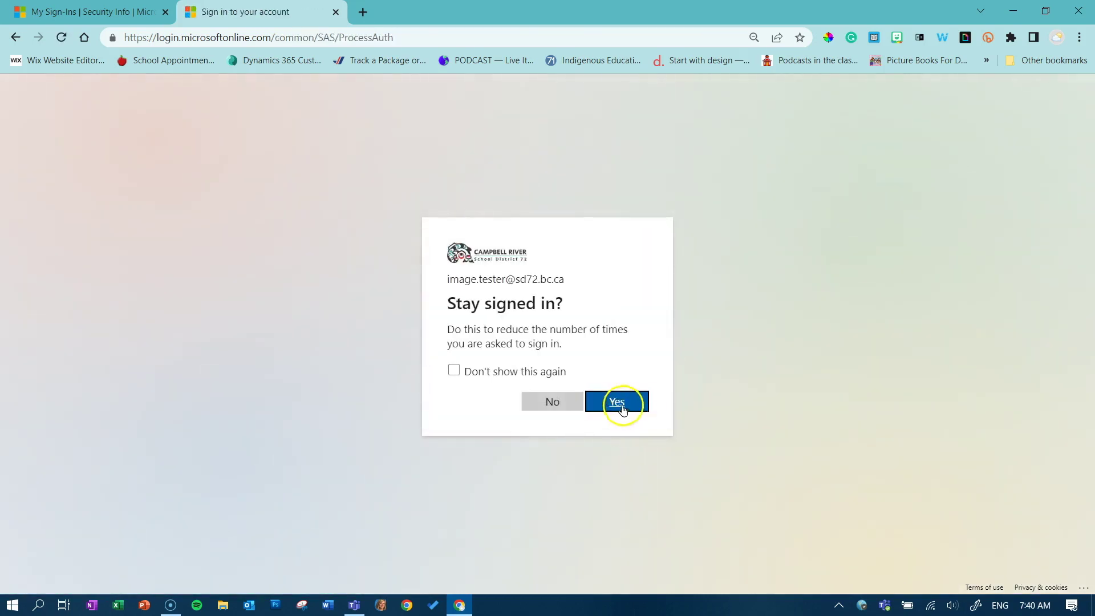
{"action": "left_click", "coordinate": [618, 403]}
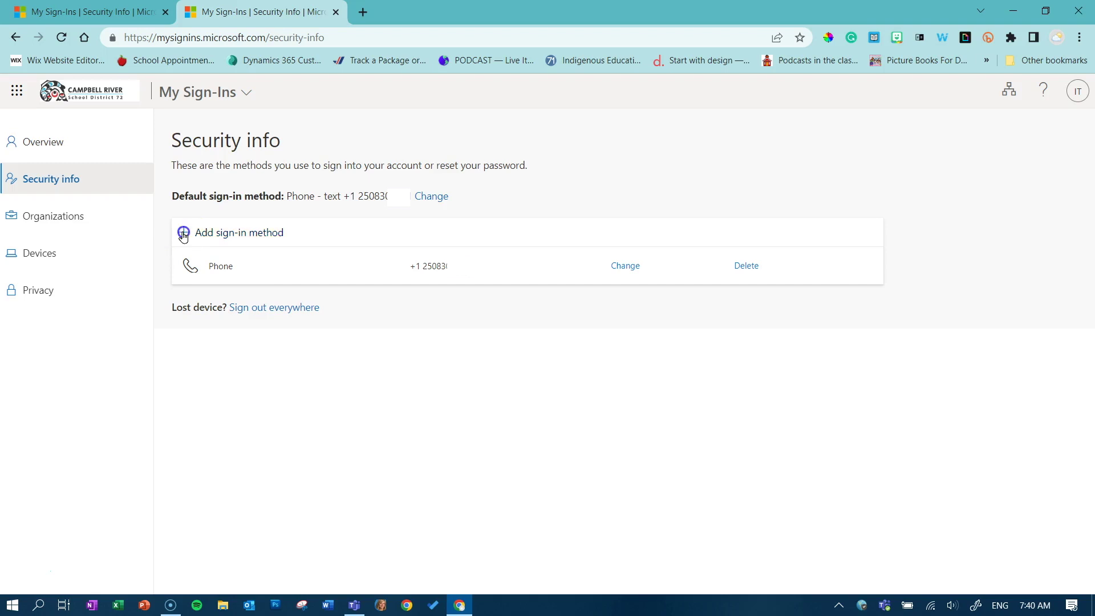
Add Authenticator app as a new sign-in method and continue past the app install prompt.
{"action": "left_click", "coordinate": [183, 234]}
{"action": "left_click", "coordinate": [695, 346]}
{"action": "left_click", "coordinate": [695, 347]}
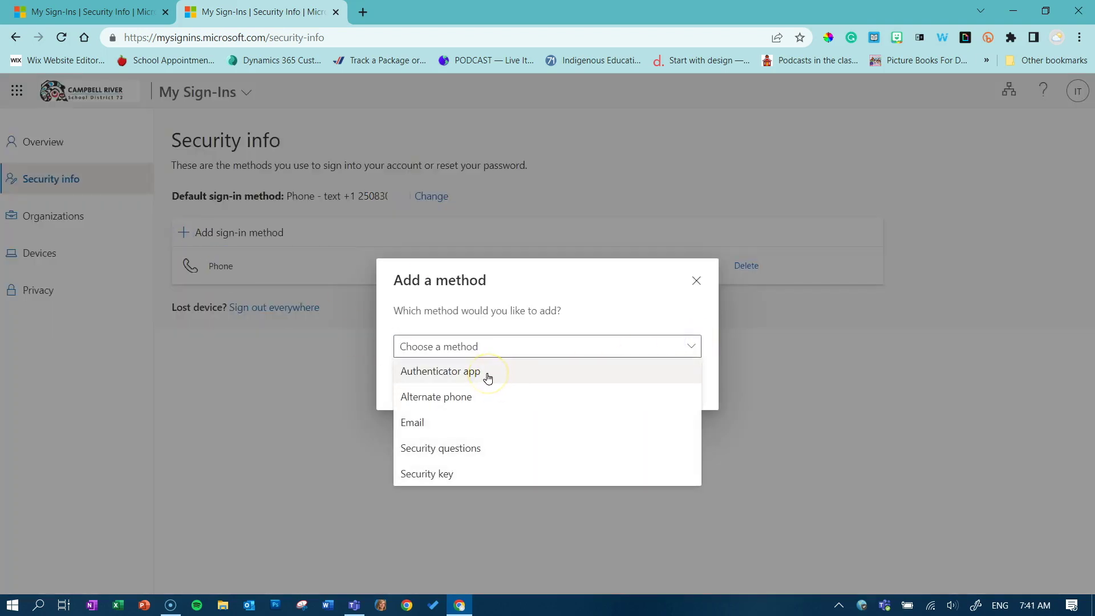
{"action": "left_click", "coordinate": [488, 377]}
{"action": "left_click", "coordinate": [677, 380]}
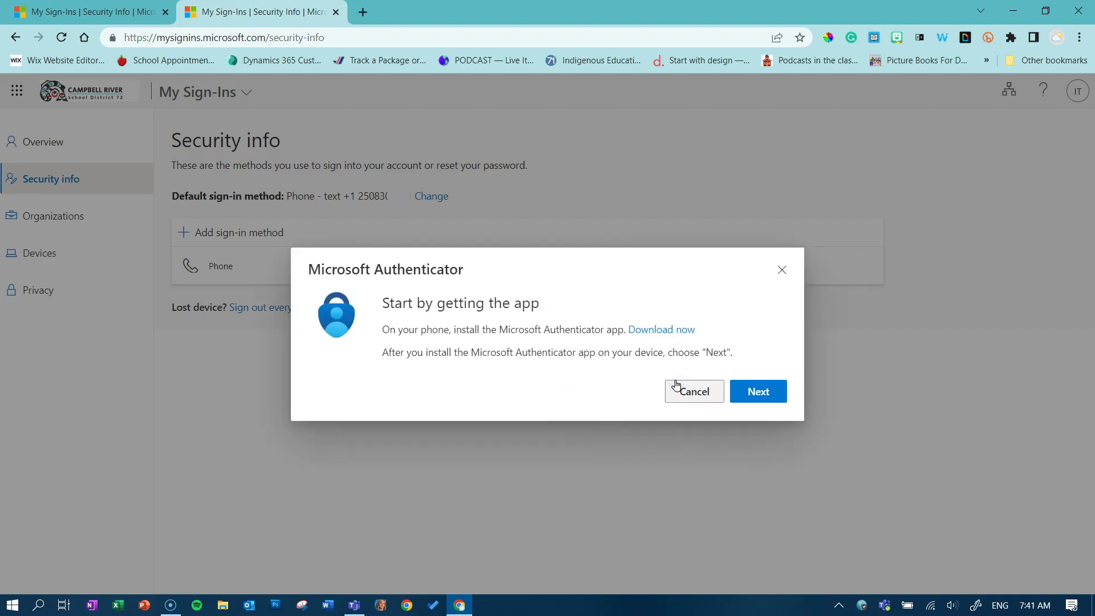
{"action": "left_click", "coordinate": [763, 390]}
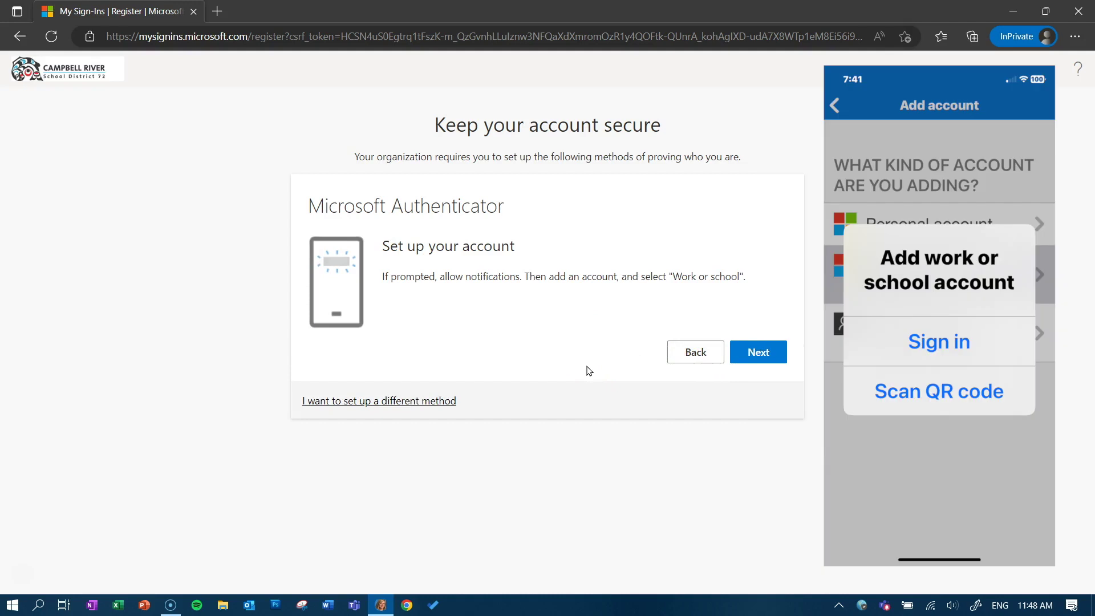
Get past the QR code step after scanning the code with the Authenticator app.
{"action": "left_click", "coordinate": [747, 353]}
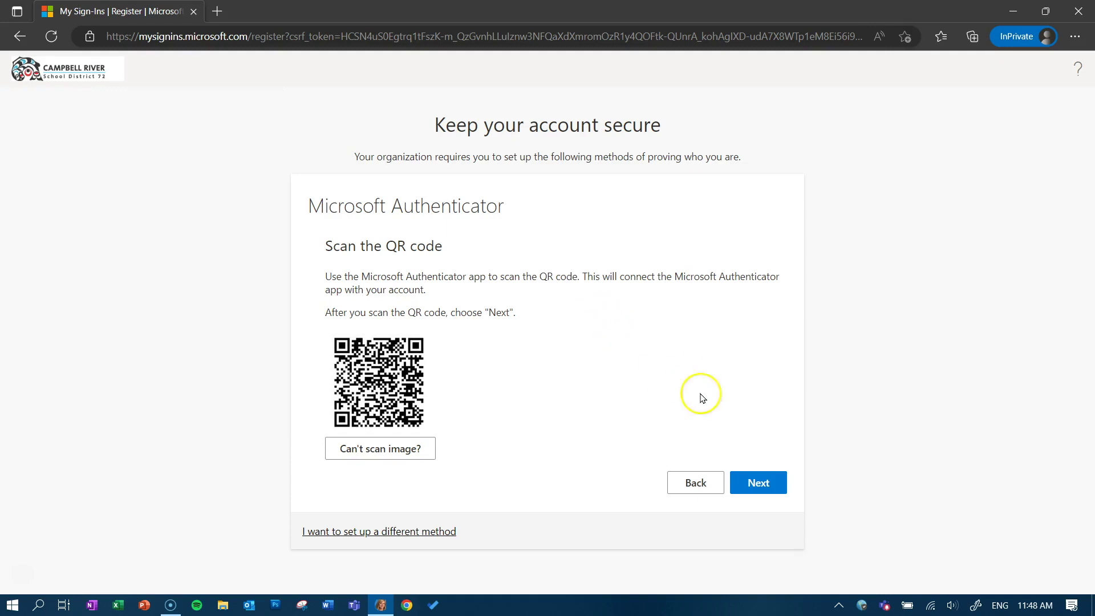
{"action": "left_click", "coordinate": [768, 485]}
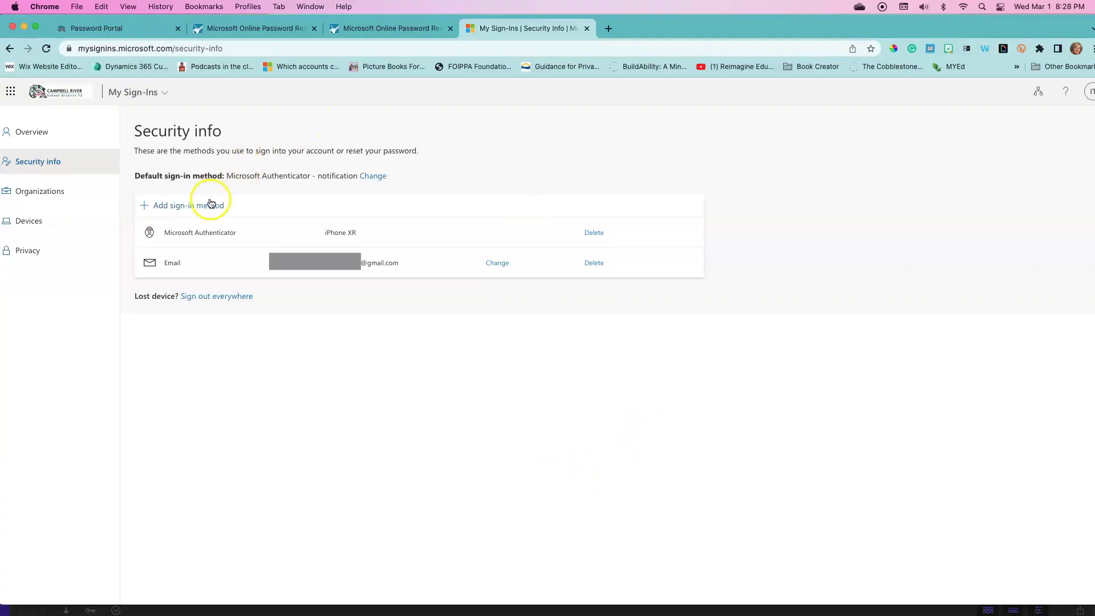
Choose Phone as the new sign-in method to add.
{"action": "left_click", "coordinate": [206, 206]}
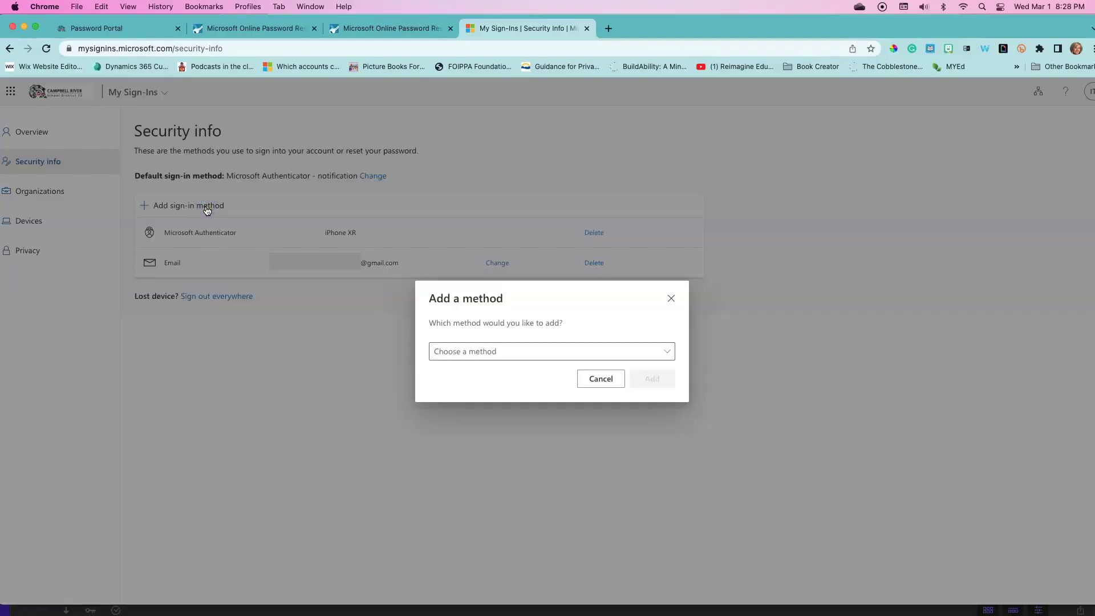
{"action": "left_click", "coordinate": [662, 358]}
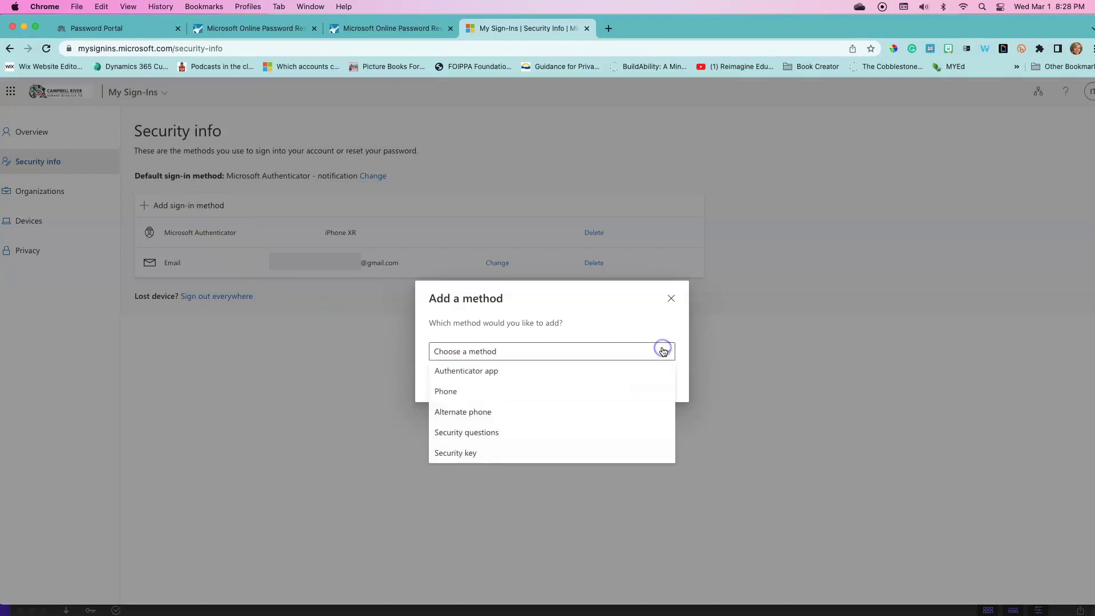
{"action": "left_click", "coordinate": [471, 396]}
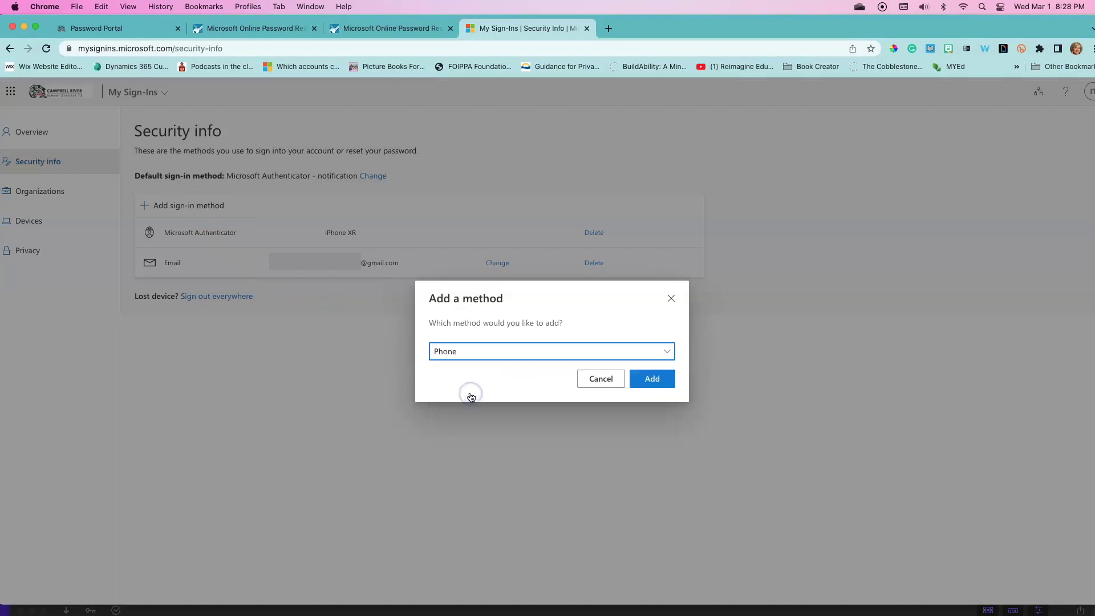
{"action": "left_click", "coordinate": [653, 382]}
Set the country code to Canada (+1), enter the number, and confirm it with the texted code.
{"action": "left_click", "coordinate": [548, 331]}
{"action": "scroll", "coordinate": [516, 409], "scroll_direction": "down", "scroll_amount": 10}
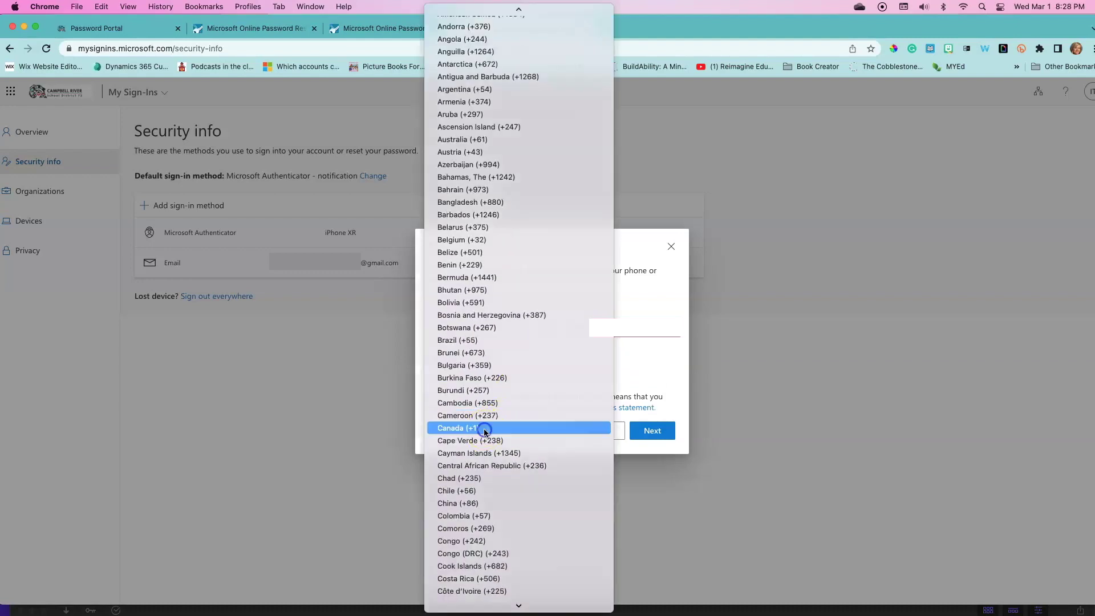
{"action": "left_click", "coordinate": [483, 428]}
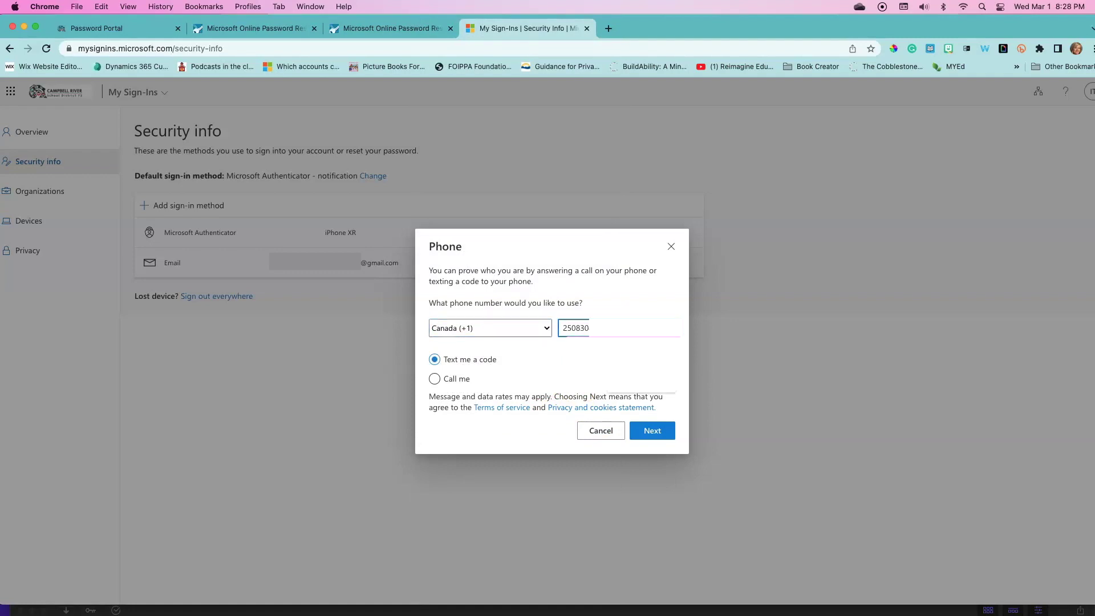
{"action": "left_click_drag", "start_coordinate": [590, 328], "coordinate": [561, 328]}
{"action": "left_click", "coordinate": [651, 433]}
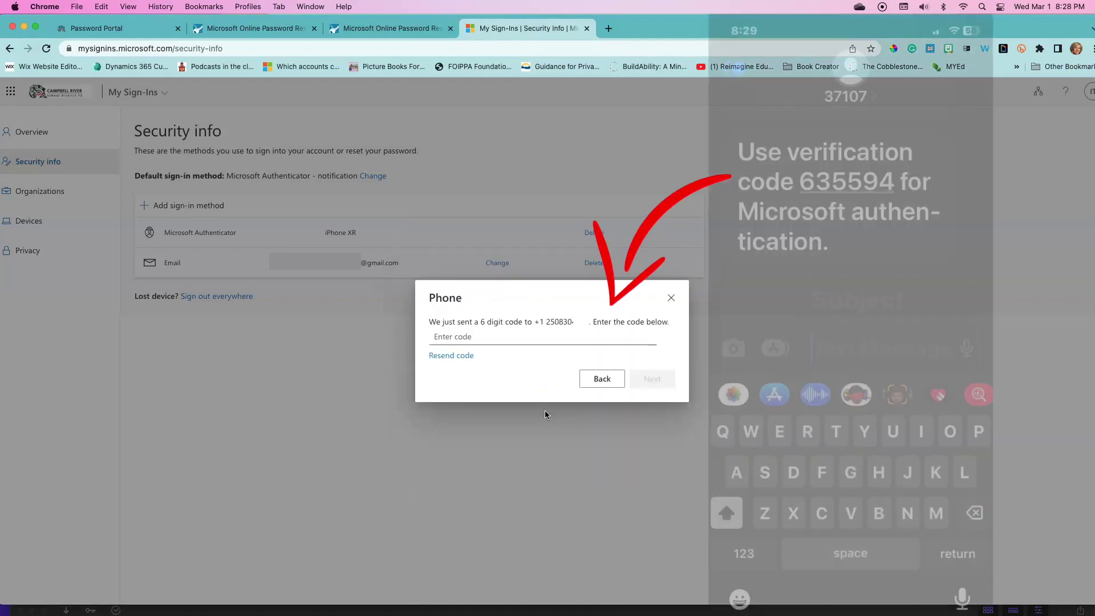
{"action": "left_click", "coordinate": [472, 336]}
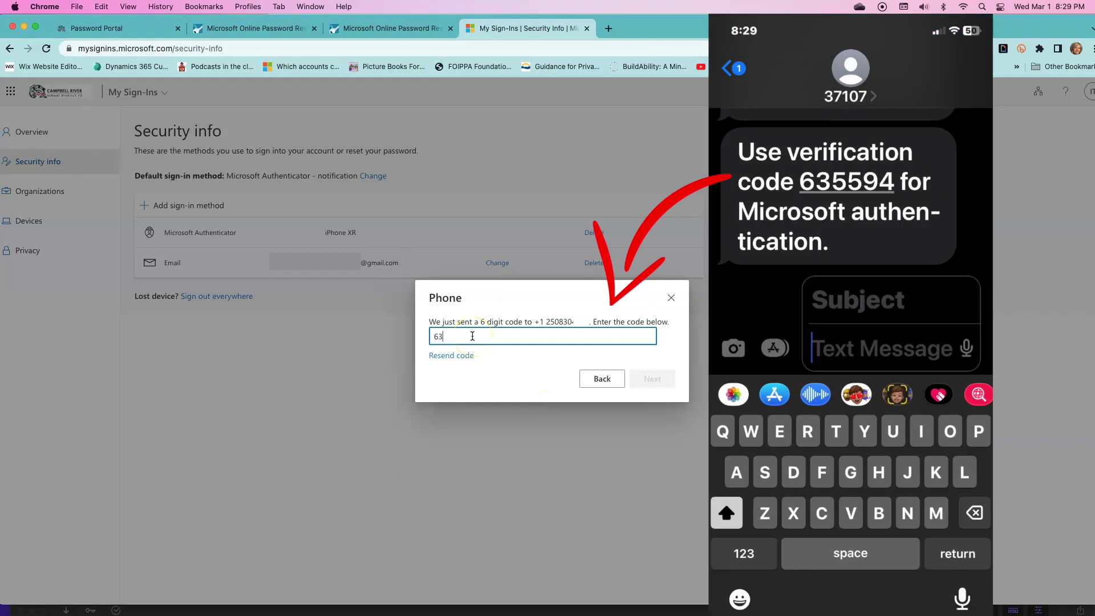
{"action": "left_click", "coordinate": [651, 379]}
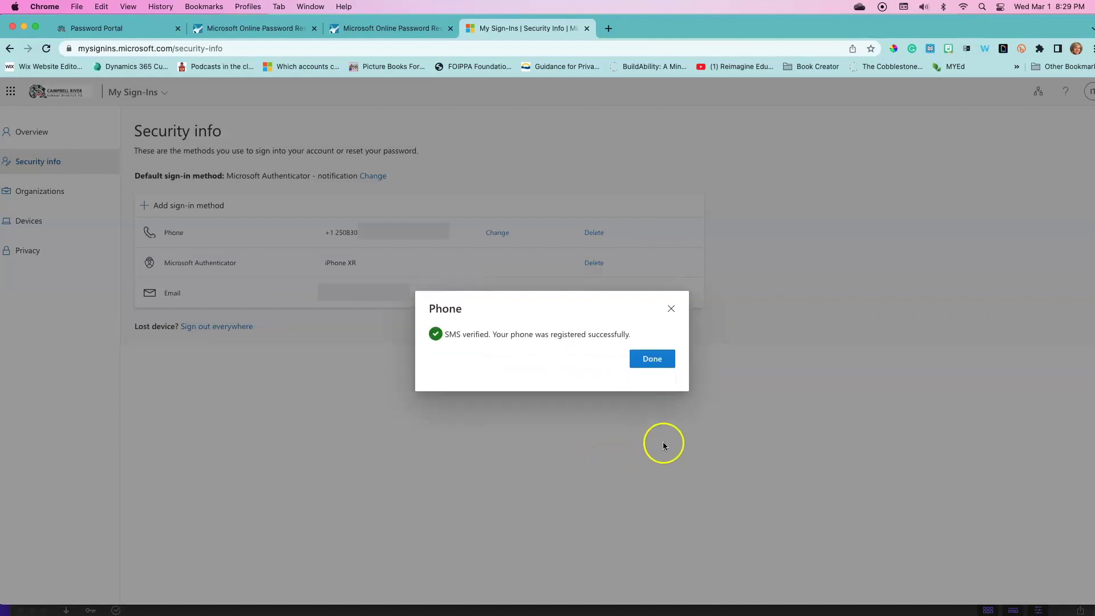
Close the phone registration confirmation and switch to the district Password Portal tab.
{"action": "left_click", "coordinate": [663, 364]}
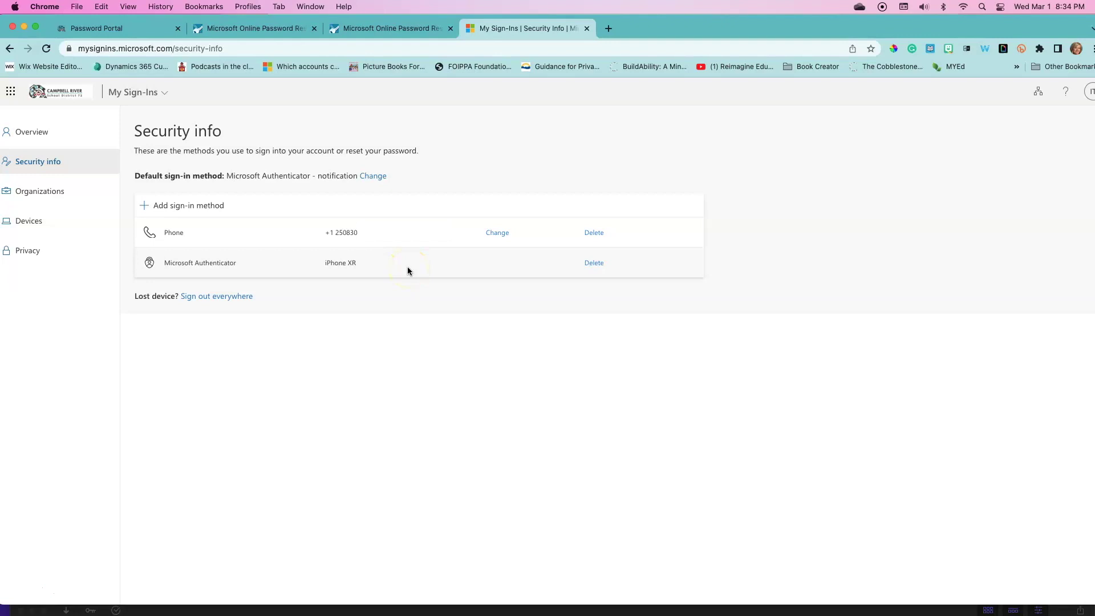
{"action": "left_click", "coordinate": [113, 28]}
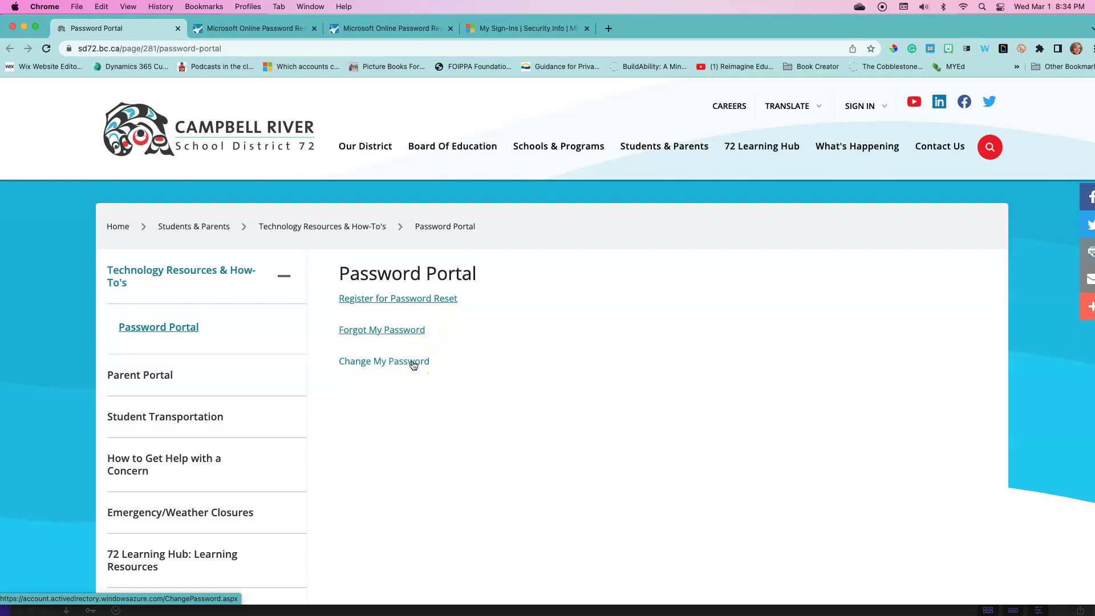
Follow Forgot My Password to the Microsoft 'Get back into your account' page.
{"action": "left_click", "coordinate": [400, 332]}
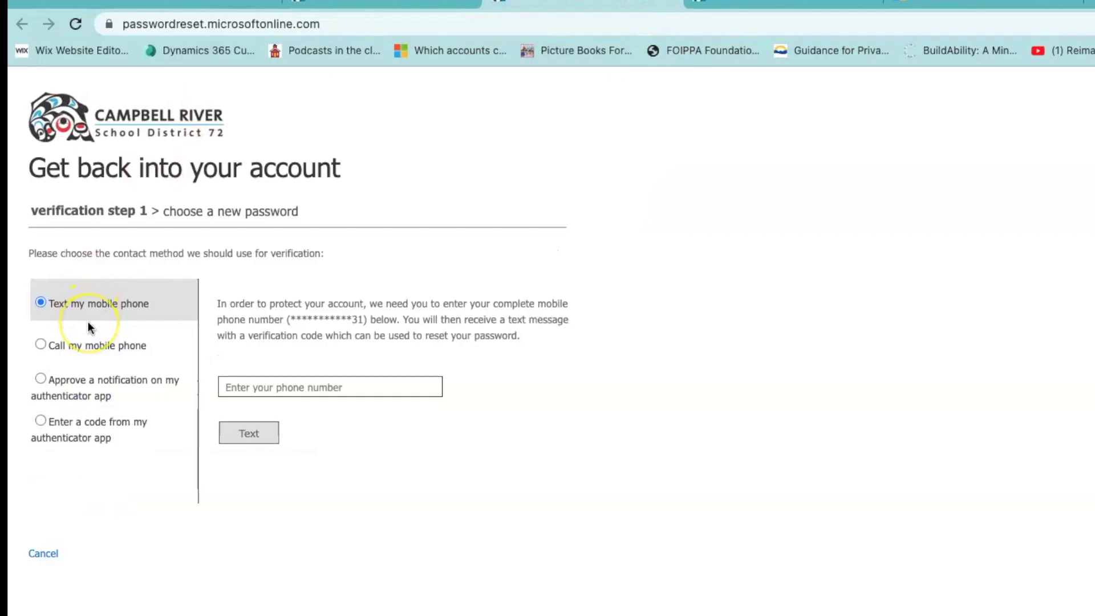